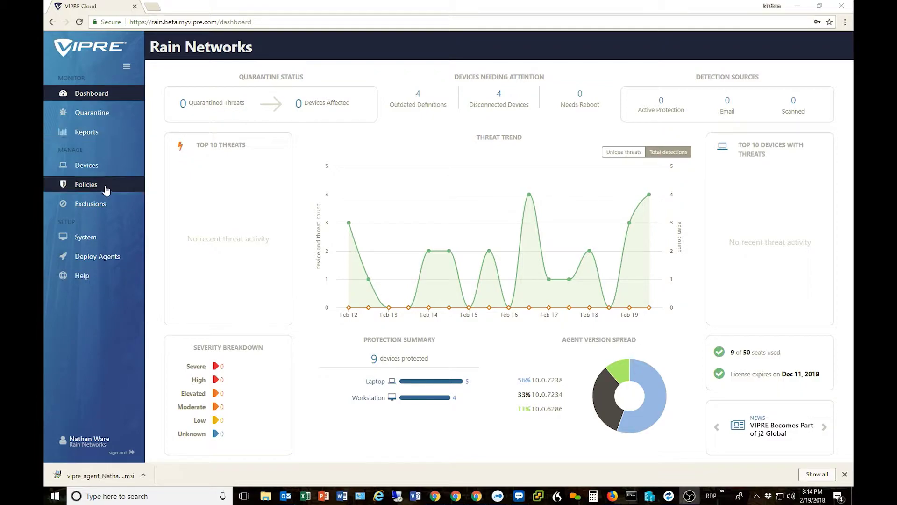
# - Show the Windows policies and their Default, Laptops, Workstations and Servers device assignments
pyautogui.click(79, 185)
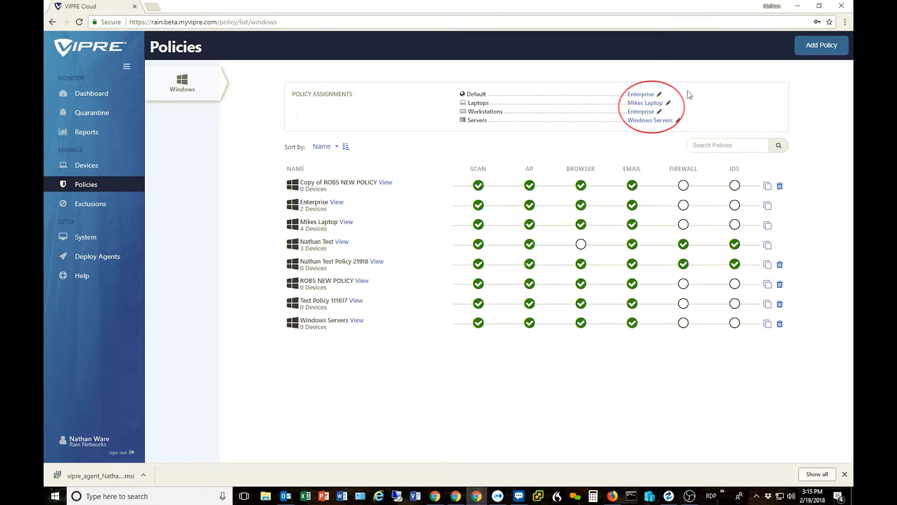
pyautogui.doubleClick(472, 92)
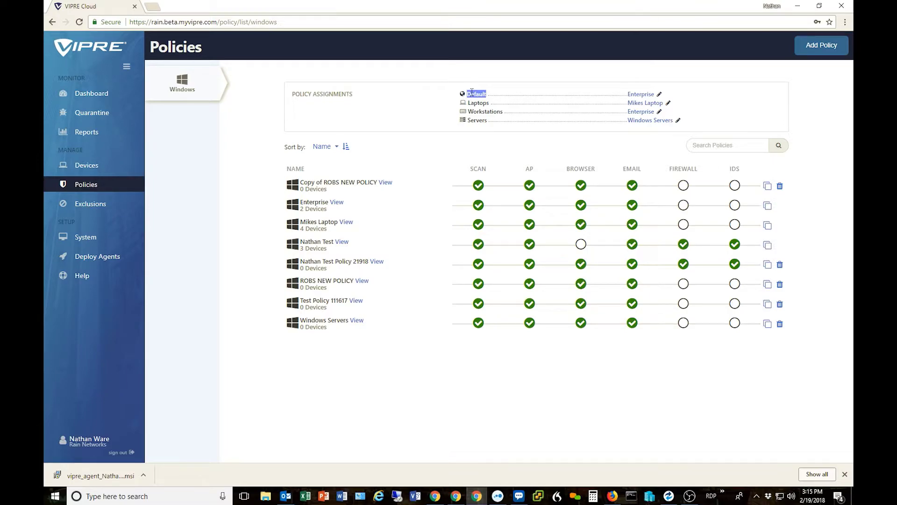
pyautogui.doubleClick(479, 103)
pyautogui.doubleClick(481, 112)
pyautogui.doubleClick(478, 121)
pyautogui.click(382, 232)
# - Review the SCAN, AP, BROWSER, EMAIL, FIREWALL and IDS protection columns
pyautogui.doubleClick(476, 169)
pyautogui.doubleClick(529, 168)
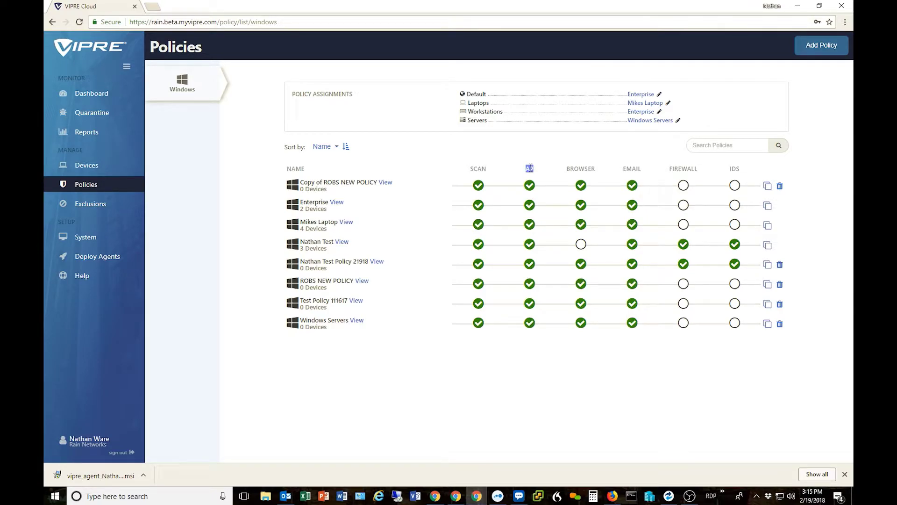
pyautogui.doubleClick(567, 168)
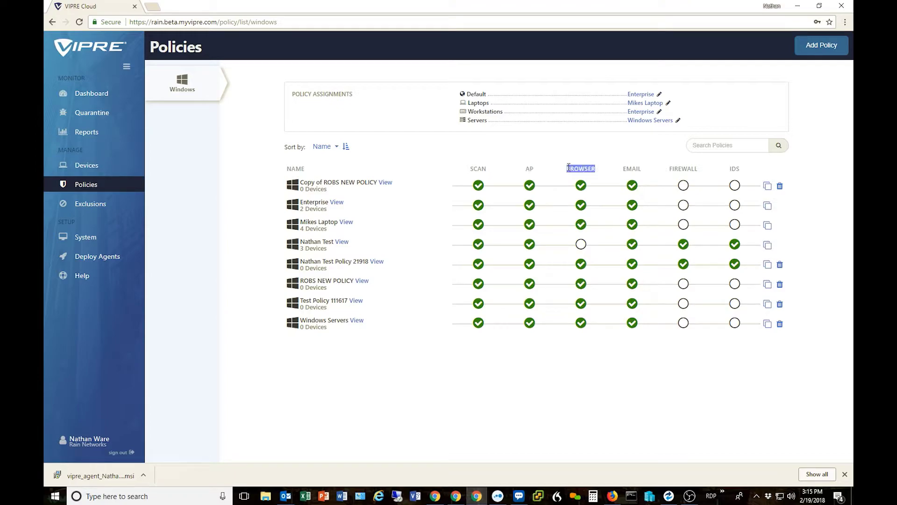
pyautogui.doubleClick(628, 169)
pyautogui.doubleClick(684, 169)
pyautogui.doubleClick(734, 169)
pyautogui.click(735, 174)
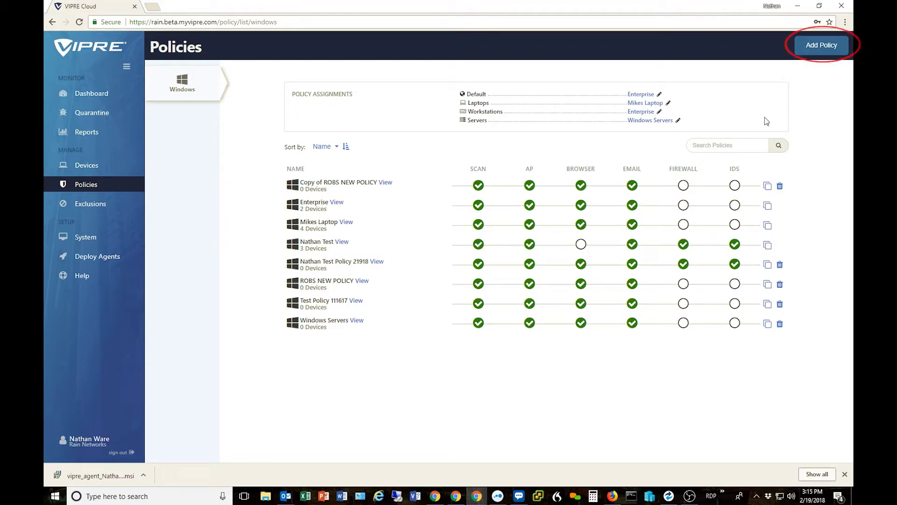
# - Add a new policy named 'Test Policy for Today'
pyautogui.click(825, 47)
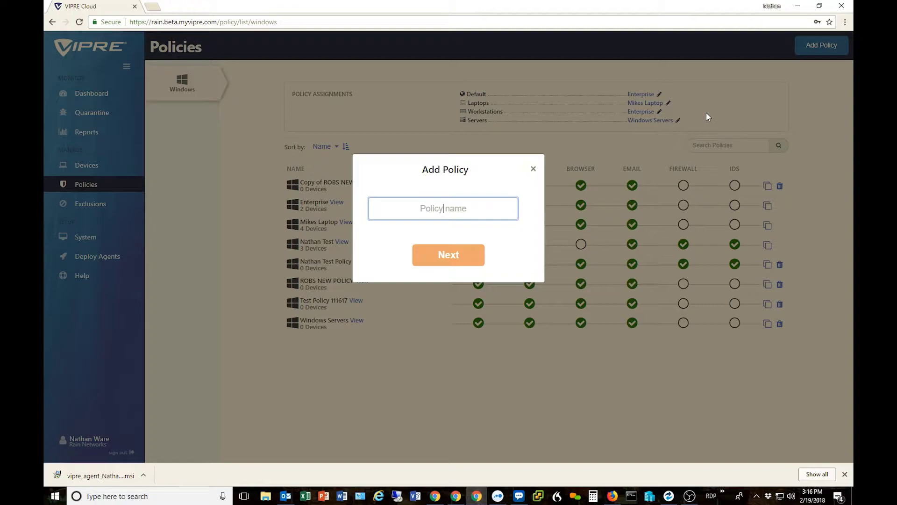
pyautogui.write('Test Pol')
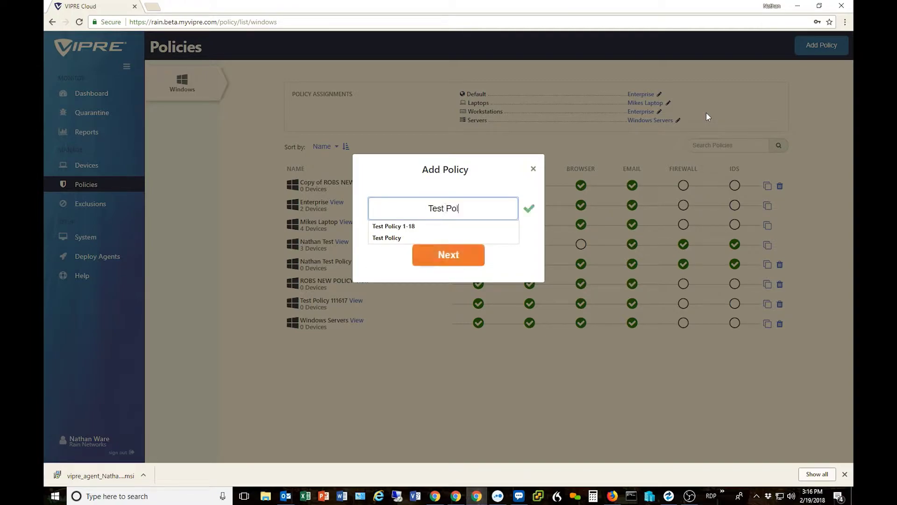
pyautogui.write('icy for Today')
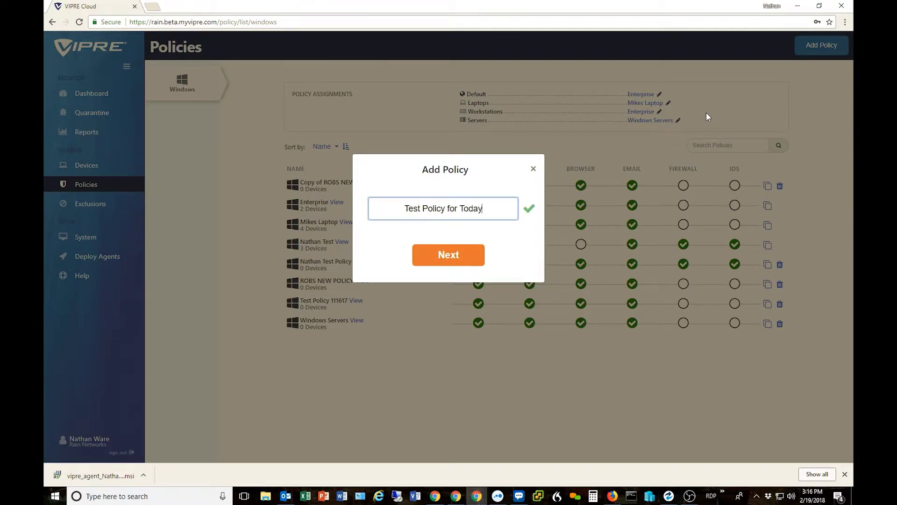
pyautogui.press('Return')
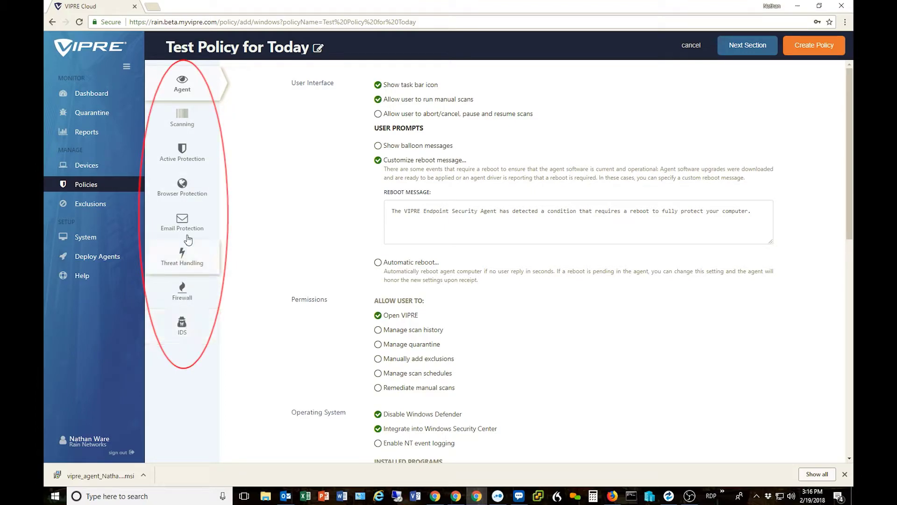
# - Review browser and email protection, toggling Outlook protection off and on, then enable the firewall
pyautogui.click(183, 189)
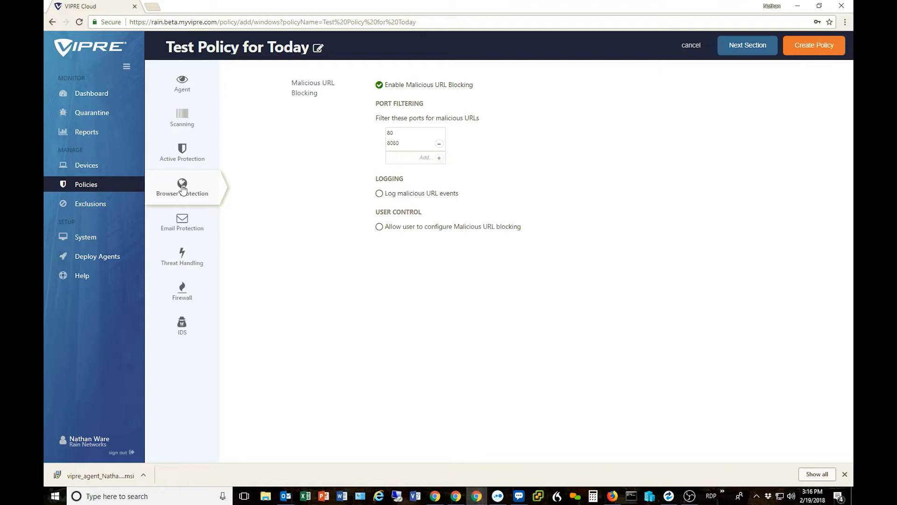
pyautogui.click(191, 225)
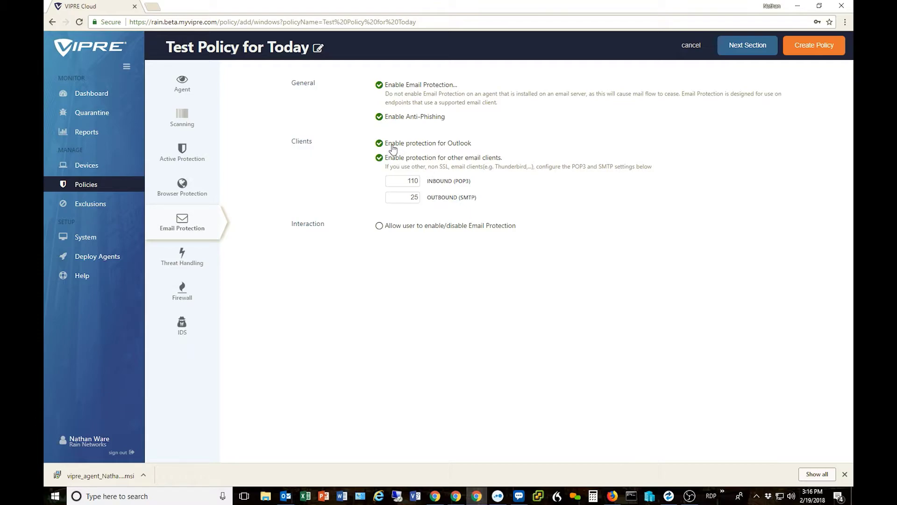
pyautogui.click(392, 147)
pyautogui.click(410, 146)
pyautogui.click(188, 299)
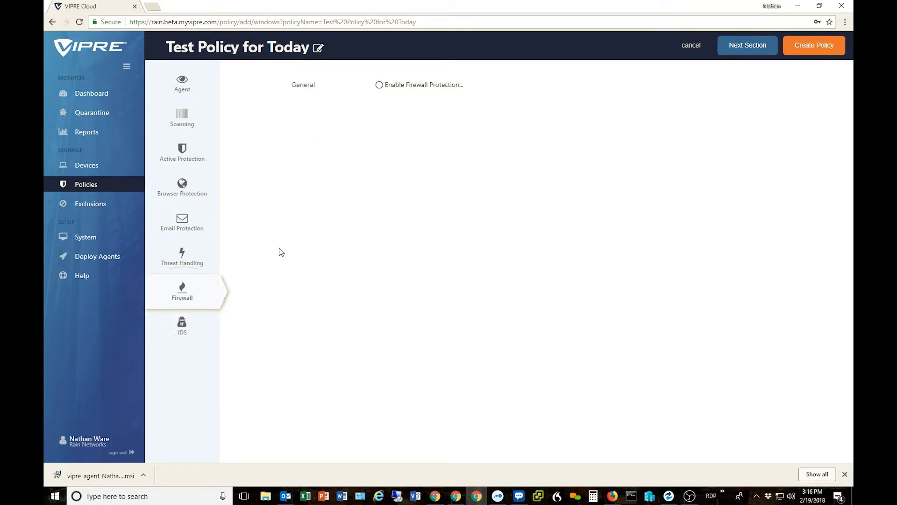
pyautogui.click(379, 85)
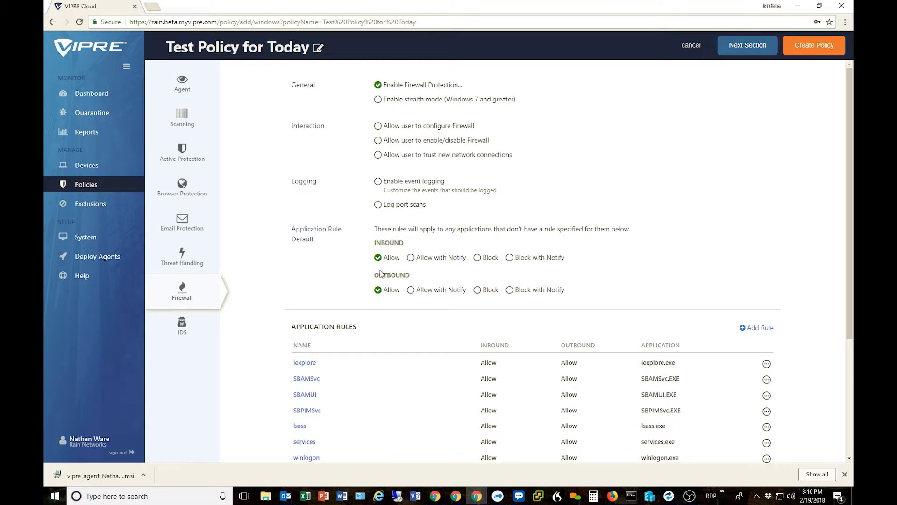
# - Leave firewall protection off, view Active Protection settings, and save Test Policy for Today
pyautogui.scroll(-1, 379, 271)
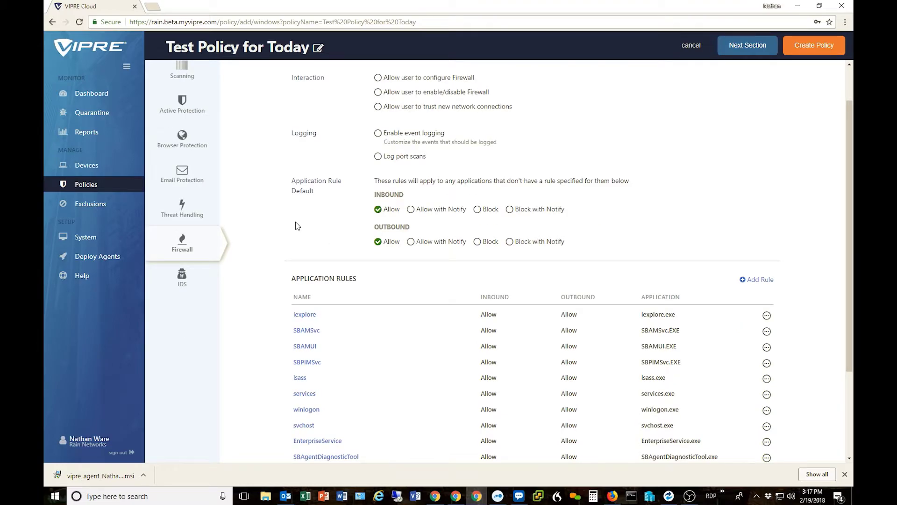
pyautogui.scroll(1, 296, 226)
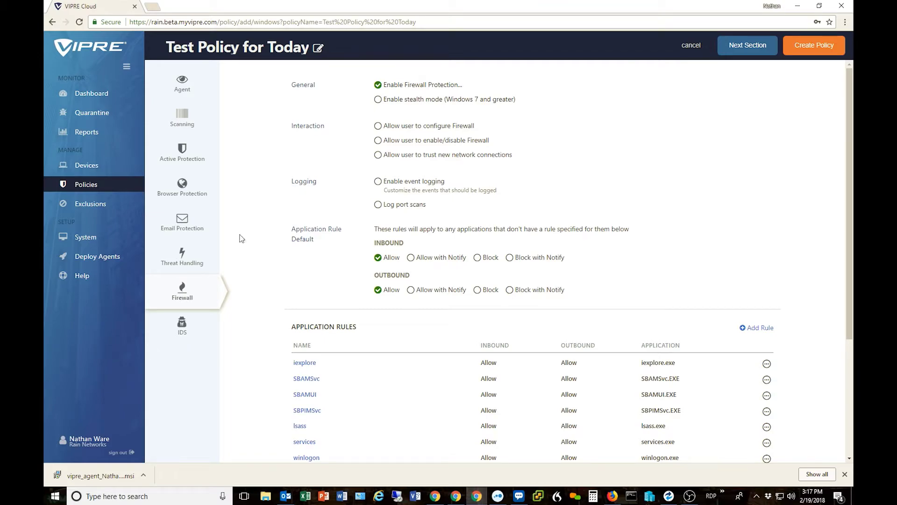
pyautogui.click(387, 84)
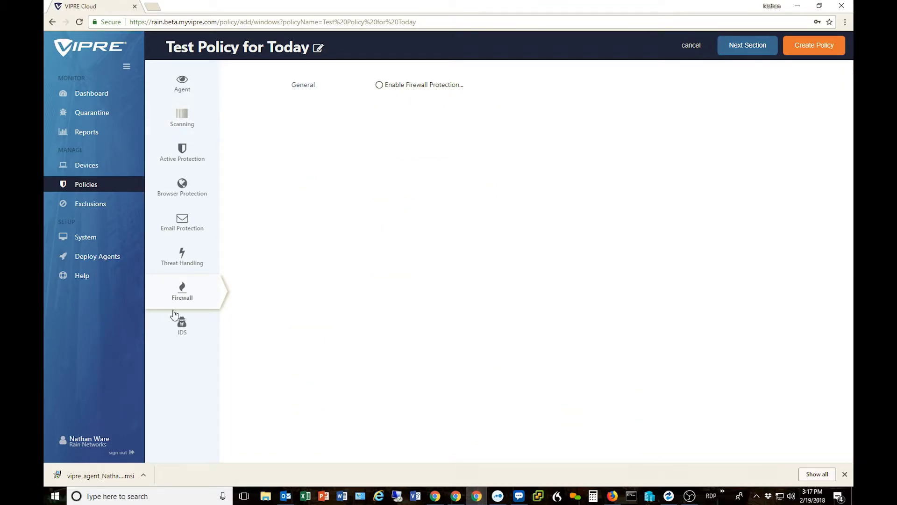
pyautogui.click(183, 153)
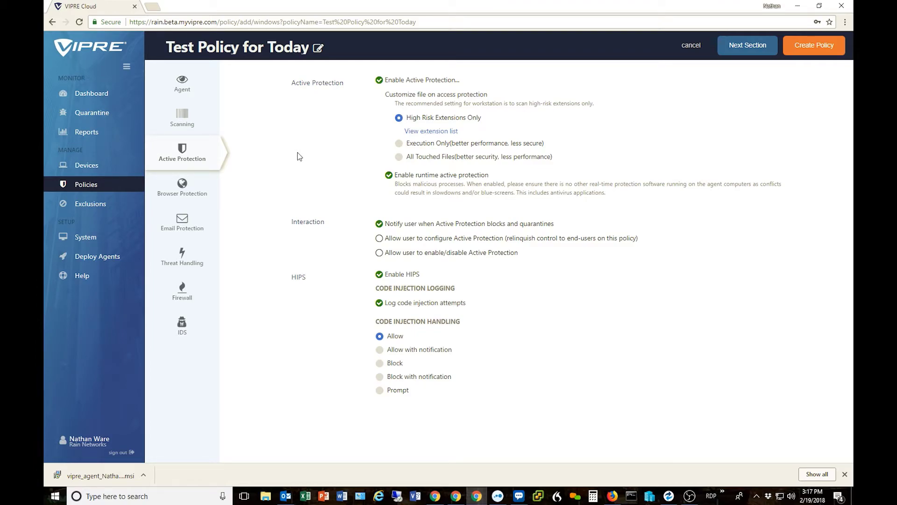
pyautogui.click(808, 47)
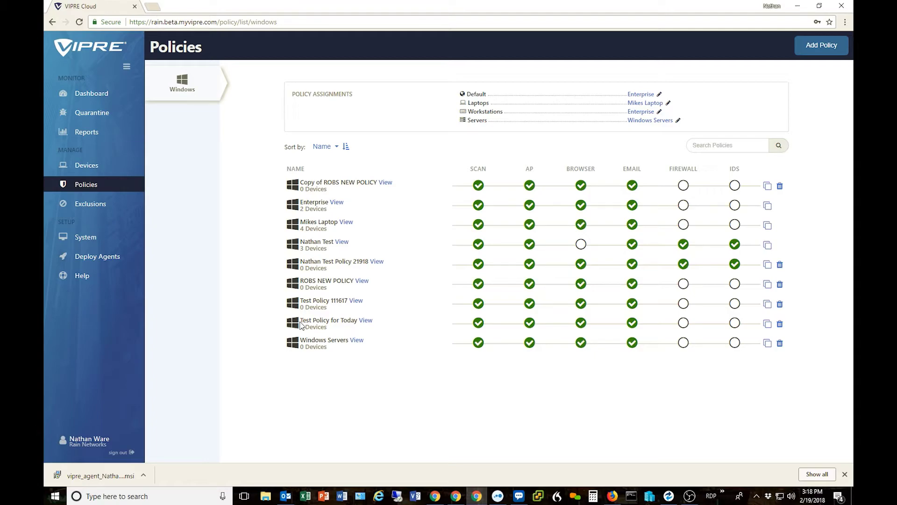
# - Point out the new Test Policy for Today row and its 0-device count
pyautogui.moveTo(300, 321); pyautogui.dragTo(359, 320)
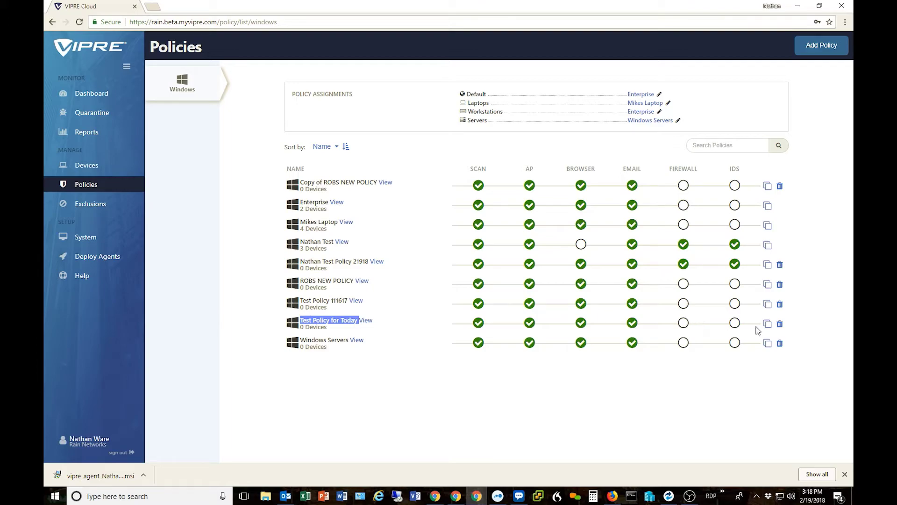
pyautogui.moveTo(342, 327); pyautogui.dragTo(281, 330)
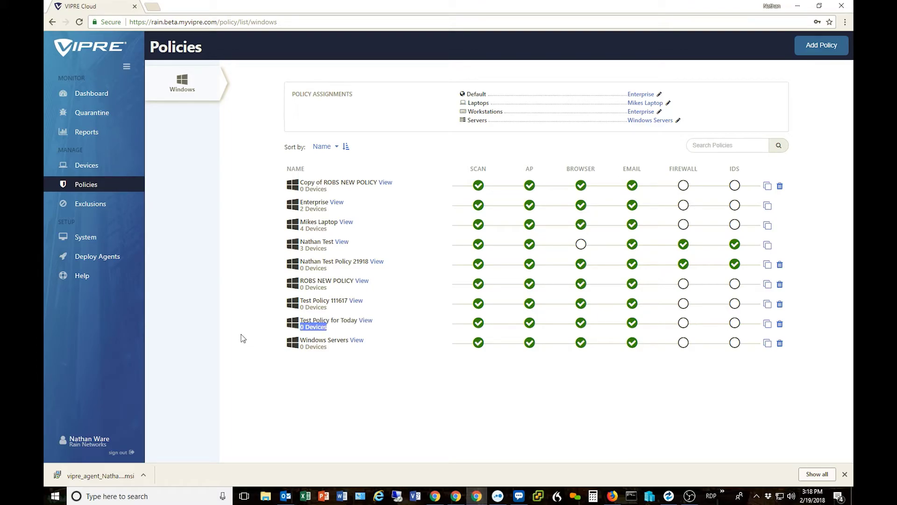
pyautogui.click(307, 324)
pyautogui.click(93, 262)
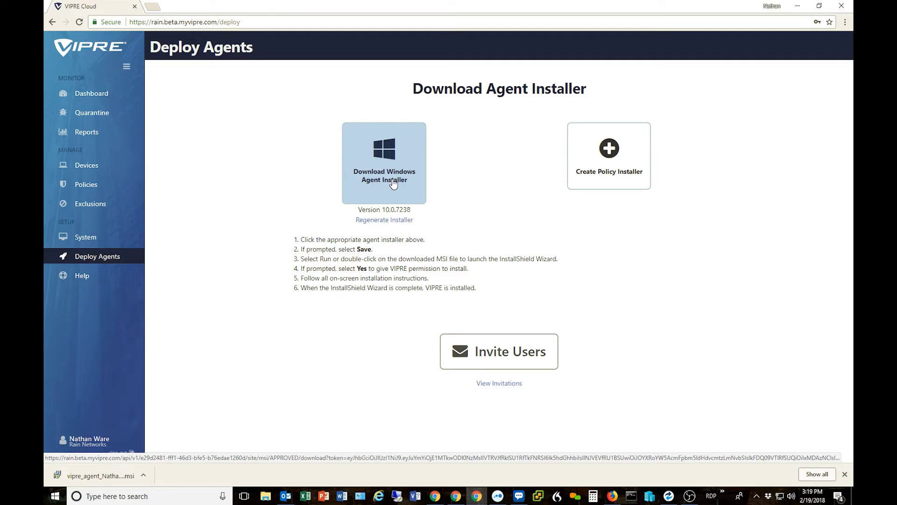
# - Start creating a policy-specific agent installer
pyautogui.click(603, 171)
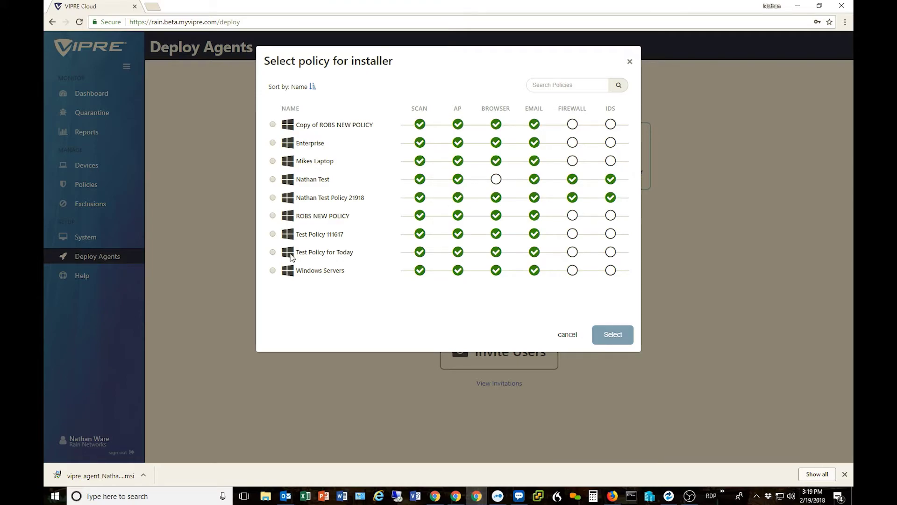
# - Choose Test Policy for Today and download its Windows agent MSI installer
pyautogui.click(273, 253)
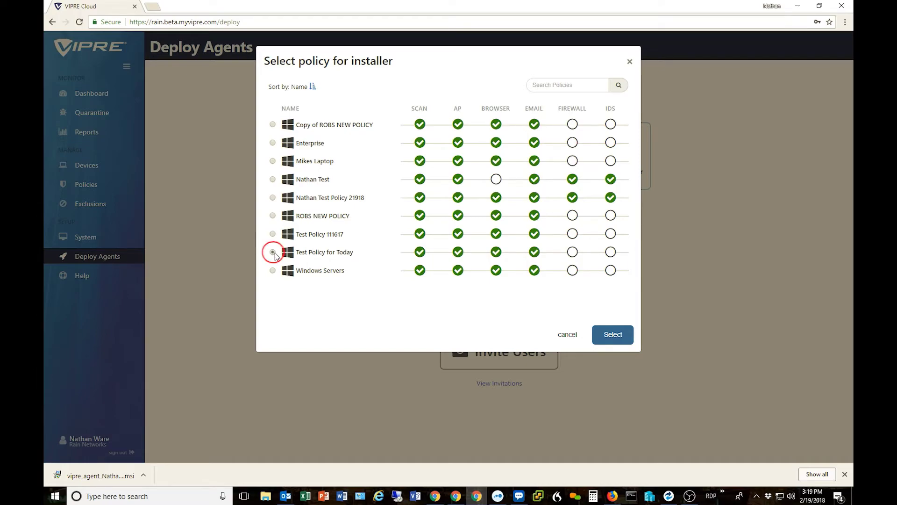
pyautogui.click(613, 334)
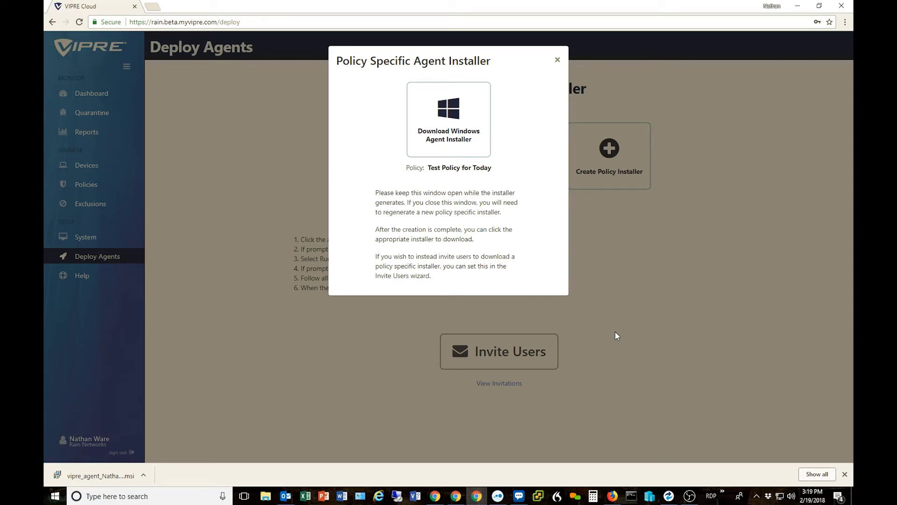
pyautogui.click(460, 133)
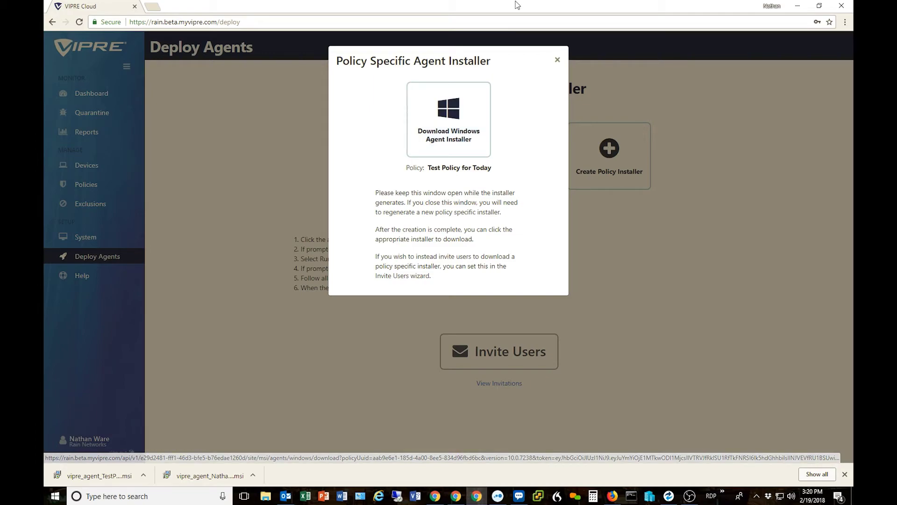
# - Close the Policy Specific Agent Installer dialog
pyautogui.click(558, 60)
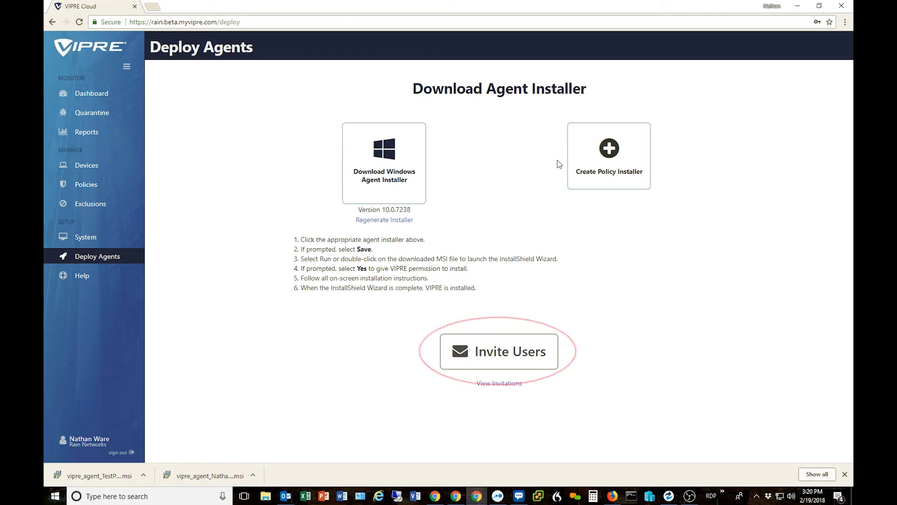
# - Open Invite Users and set Test Policy for Today as the invitation's installer policy
pyautogui.click(517, 354)
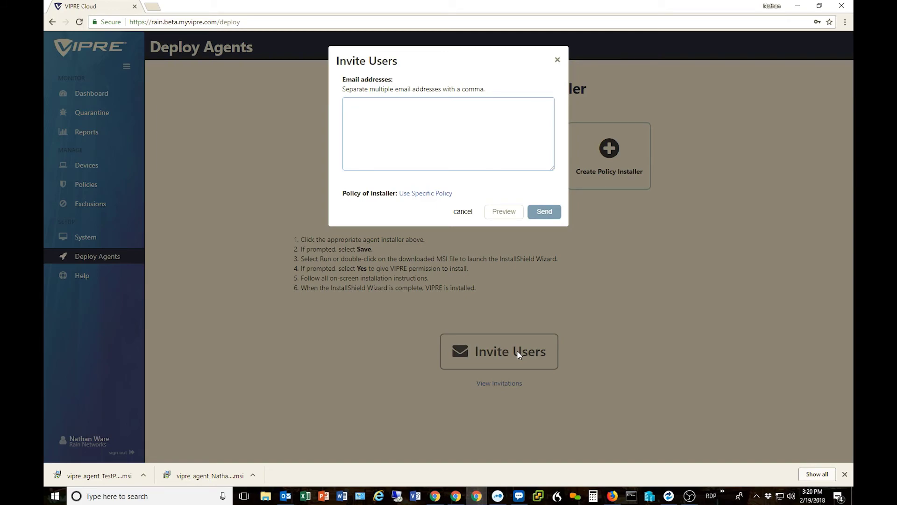
pyautogui.click(427, 193)
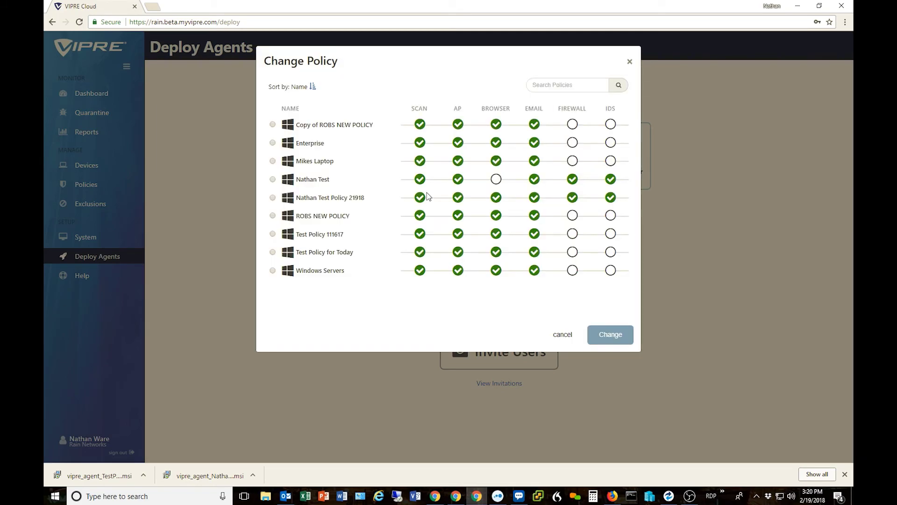
pyautogui.click(272, 252)
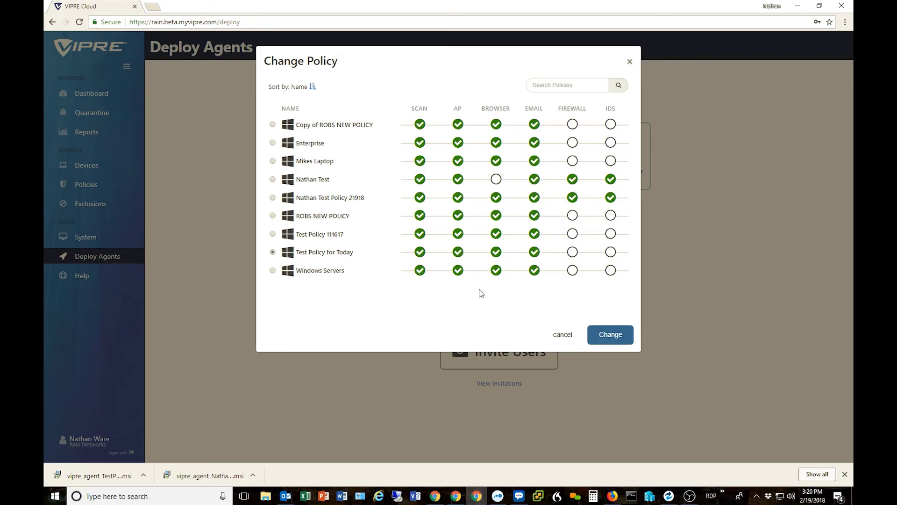
pyautogui.click(610, 334)
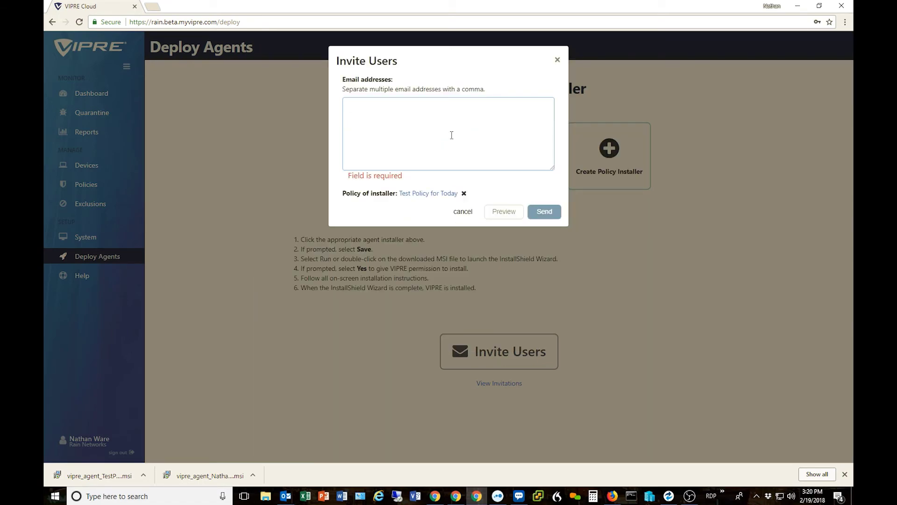